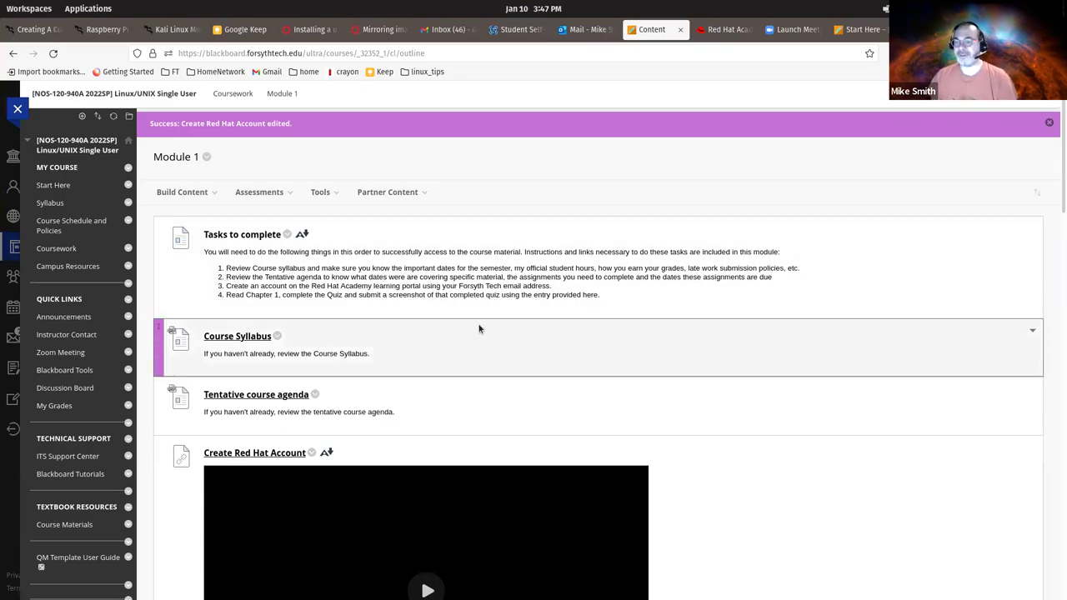
- Scroll the Module 1 content down to the 'Login to the RedHat Academy' item
{"action": "scroll", "coordinate": [479, 328], "scroll_direction": "down", "scroll_amount": 1}
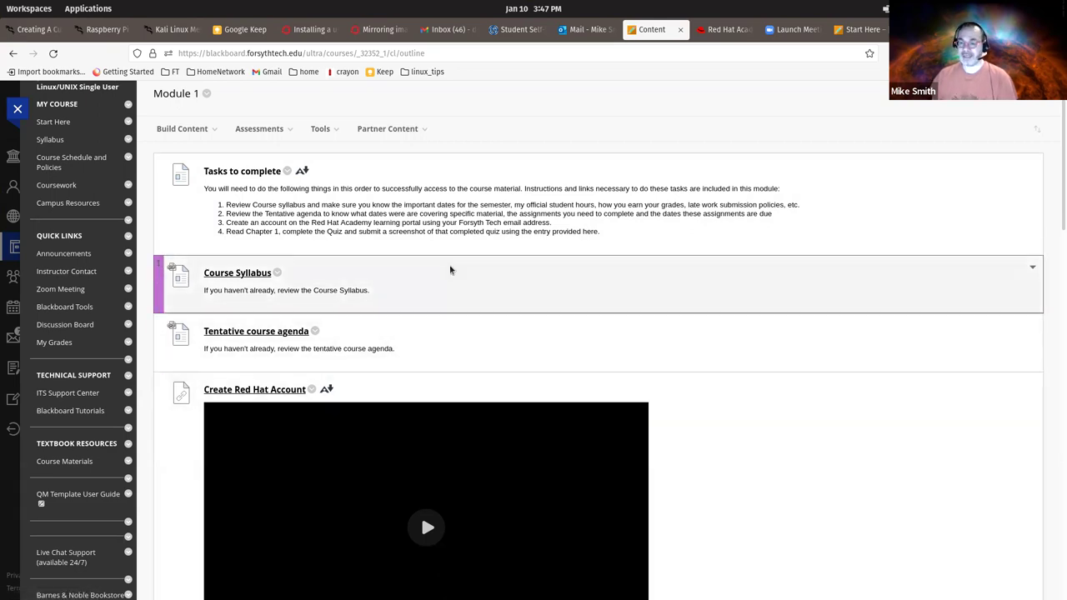
{"action": "scroll", "coordinate": [450, 270], "scroll_direction": "down", "scroll_amount": 1}
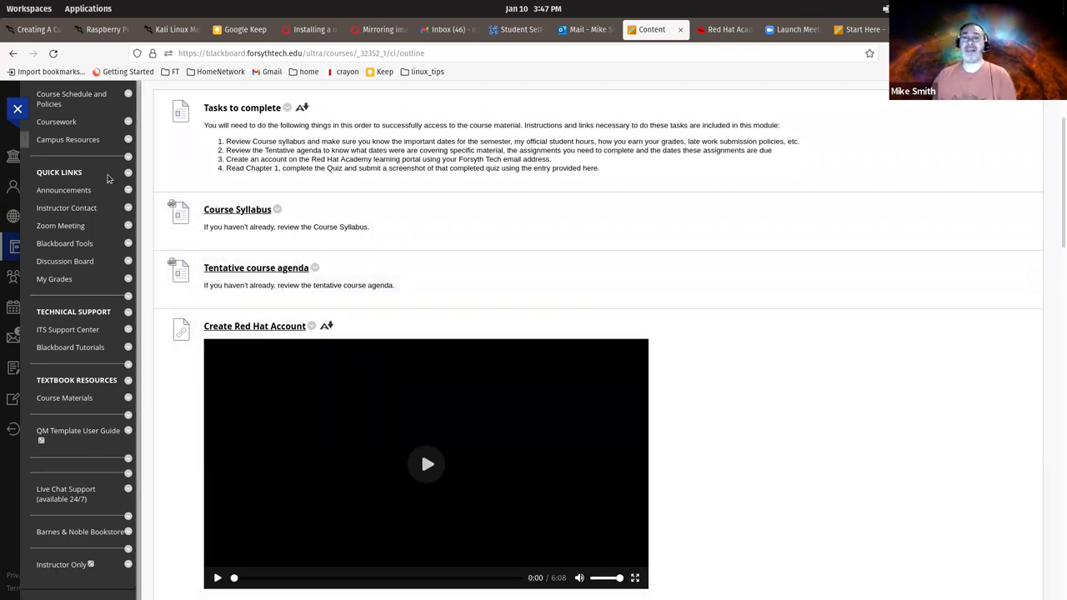
{"action": "scroll", "coordinate": [370, 181], "scroll_direction": "down", "scroll_amount": 3}
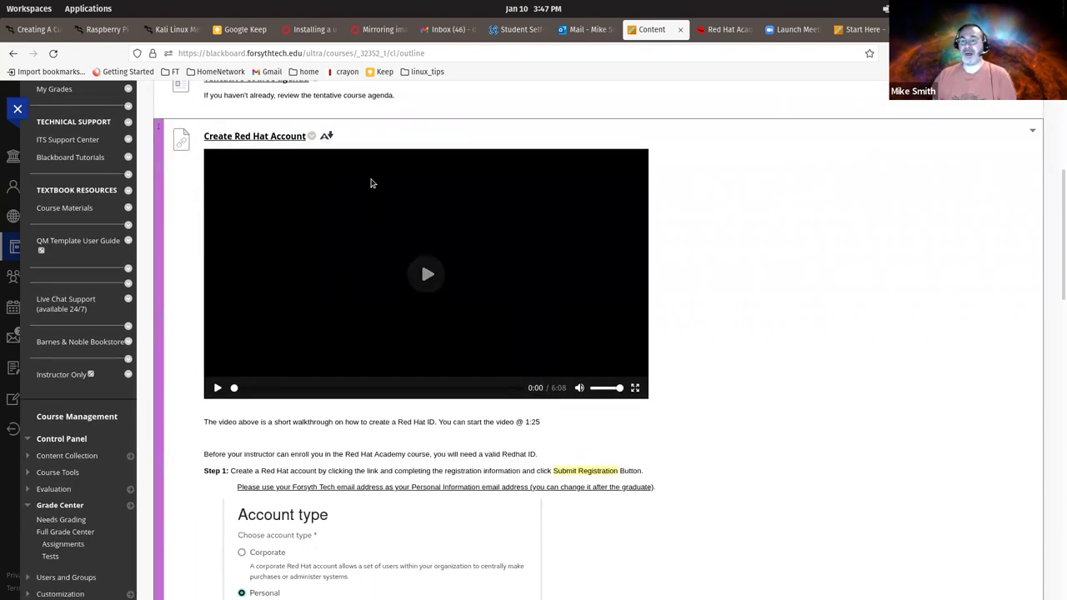
{"action": "scroll", "coordinate": [371, 183], "scroll_direction": "down", "scroll_amount": 7}
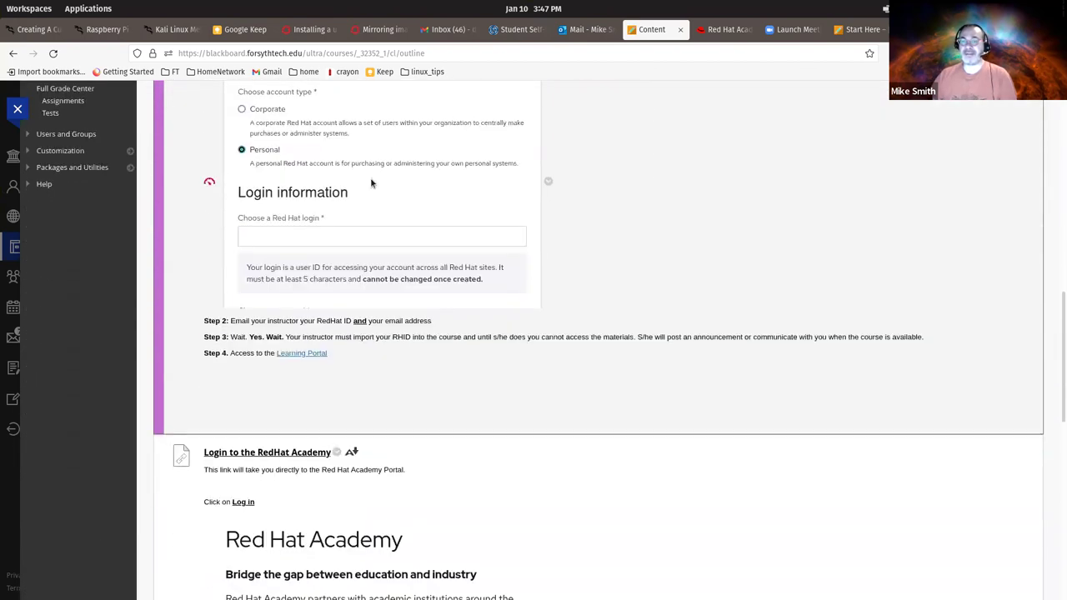
{"action": "scroll", "coordinate": [372, 183], "scroll_direction": "down", "scroll_amount": 3}
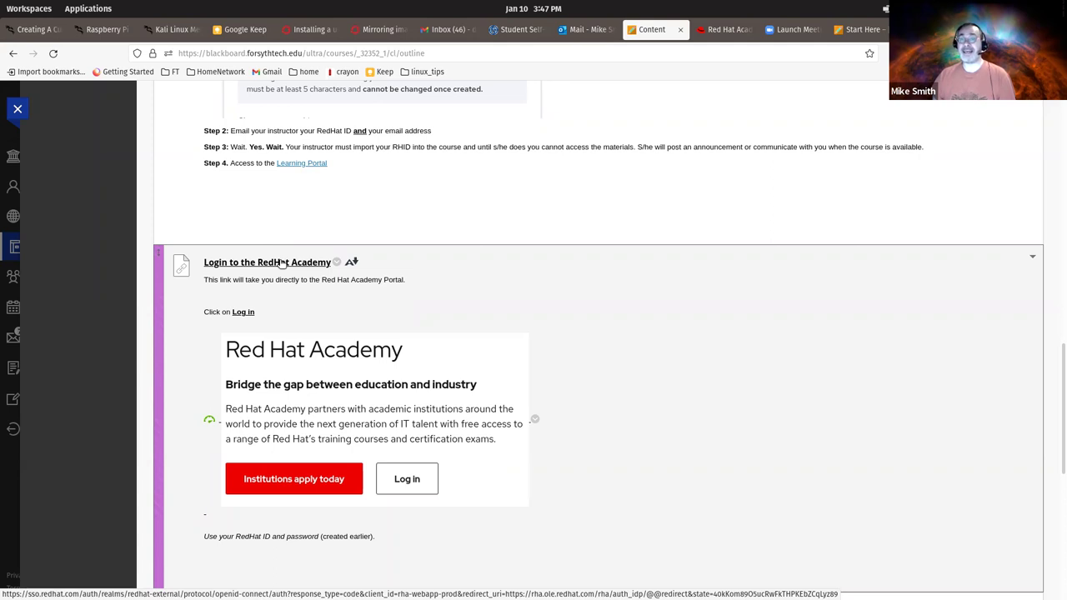
- Open the Red Hat Academy portal, close its duplicate tab, and go to the Red Hat sign-in page
{"action": "left_click", "coordinate": [282, 263]}
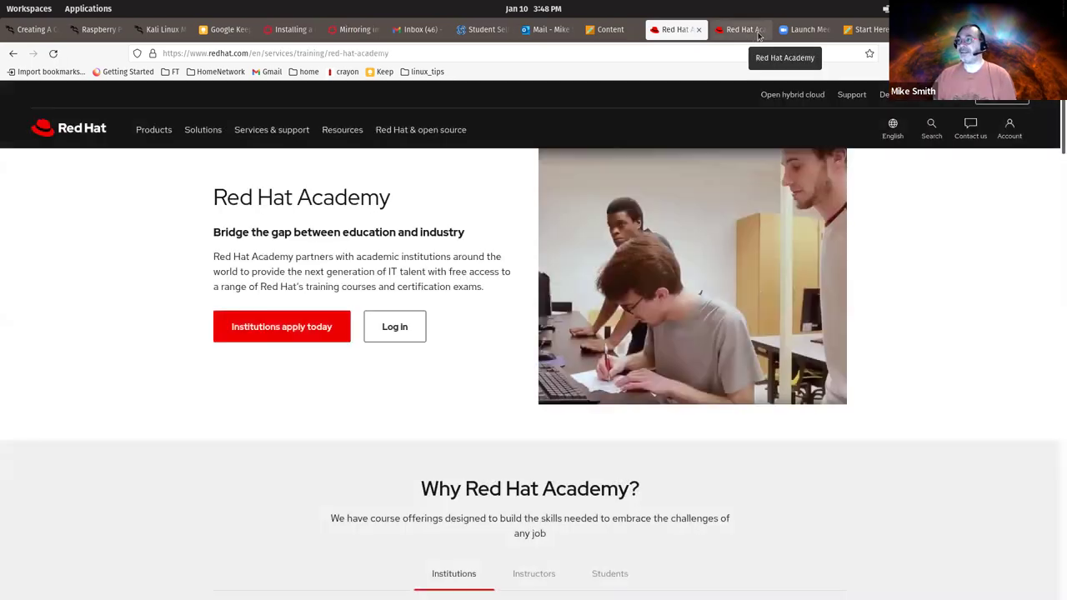
{"action": "left_click", "coordinate": [746, 30]}
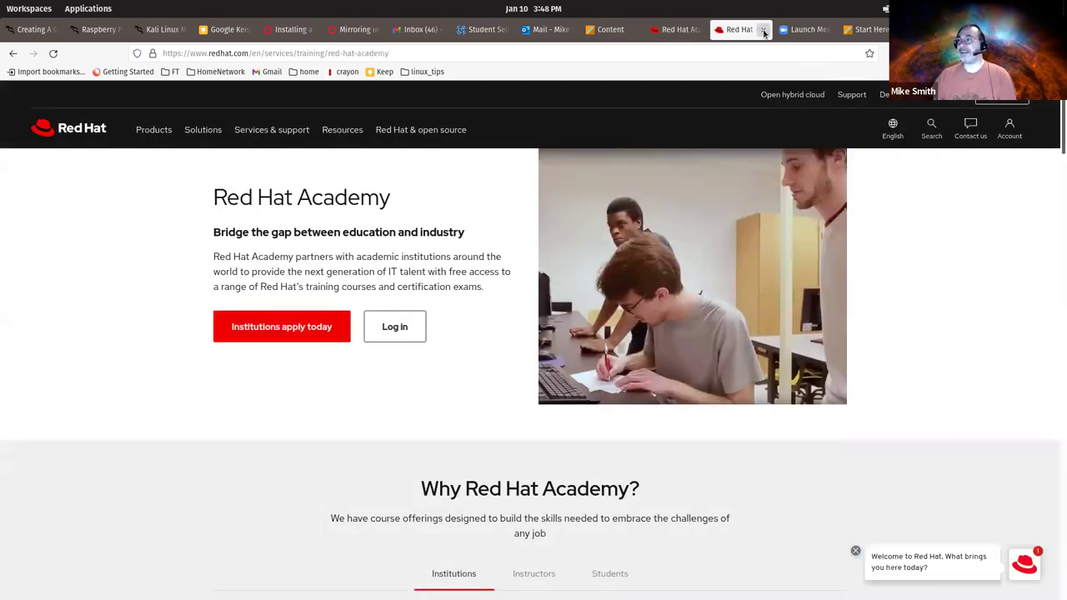
{"action": "left_click", "coordinate": [762, 29]}
{"action": "left_click", "coordinate": [727, 31]}
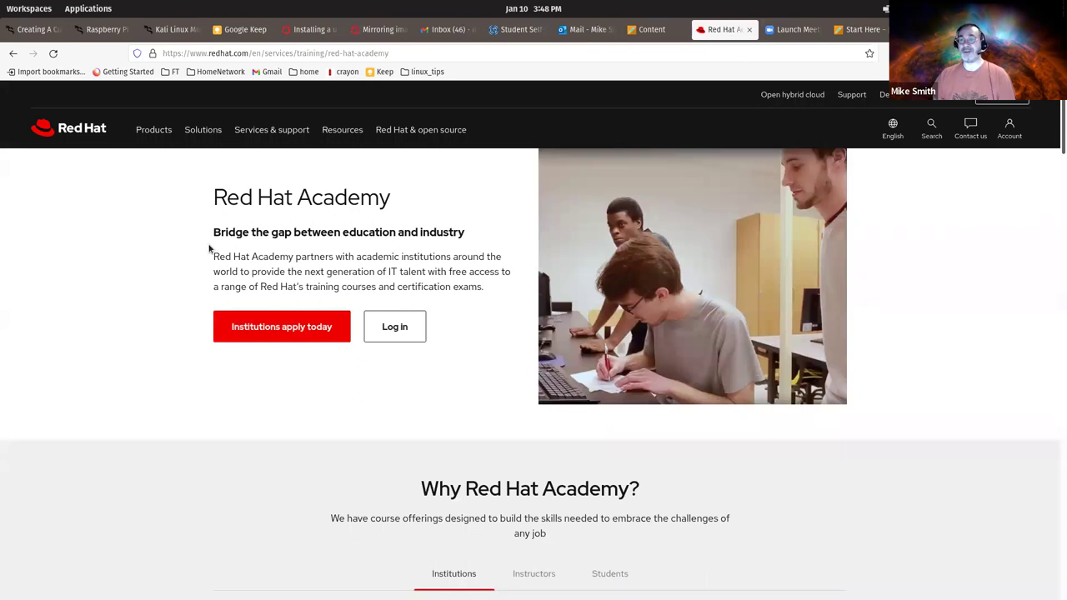
{"action": "left_click", "coordinate": [392, 318]}
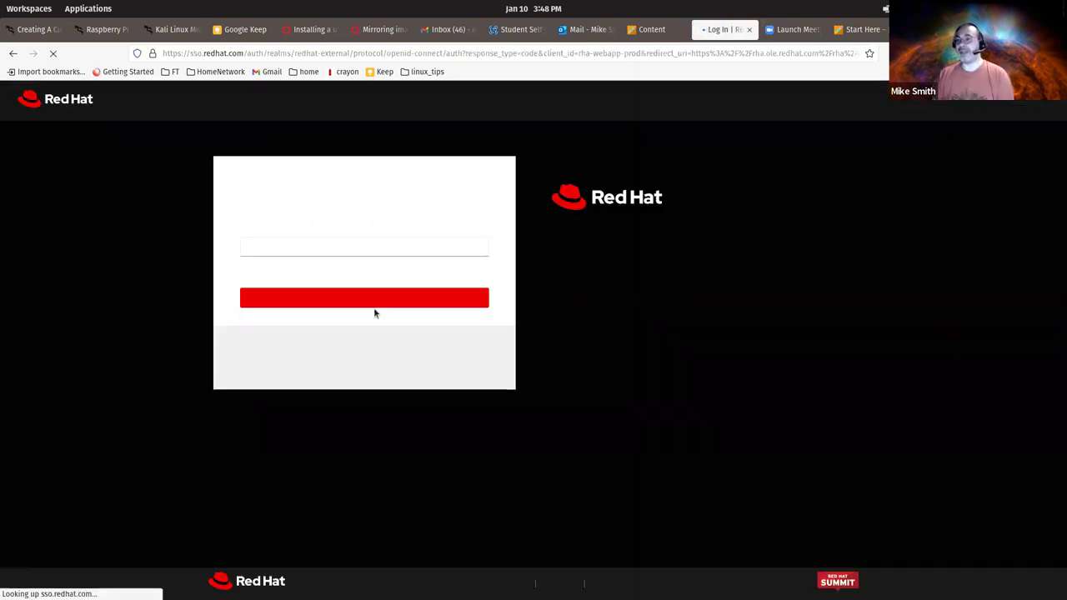
- Paste the Red Hat login name into the sign-in form and continue to the password step
{"action": "left_click", "coordinate": [279, 244]}
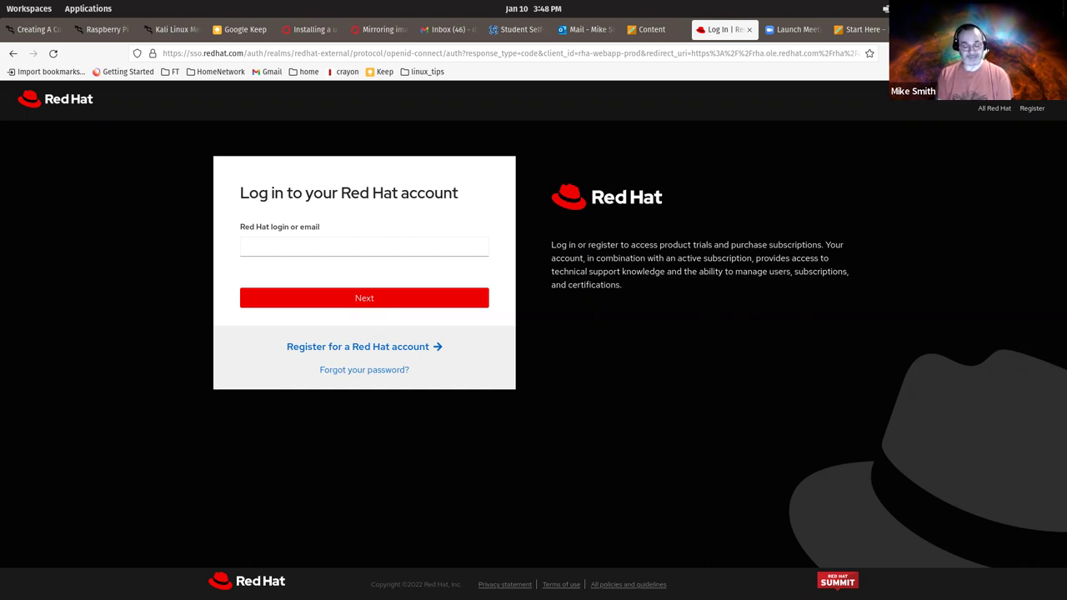
{"action": "left_click", "coordinate": [364, 246]}
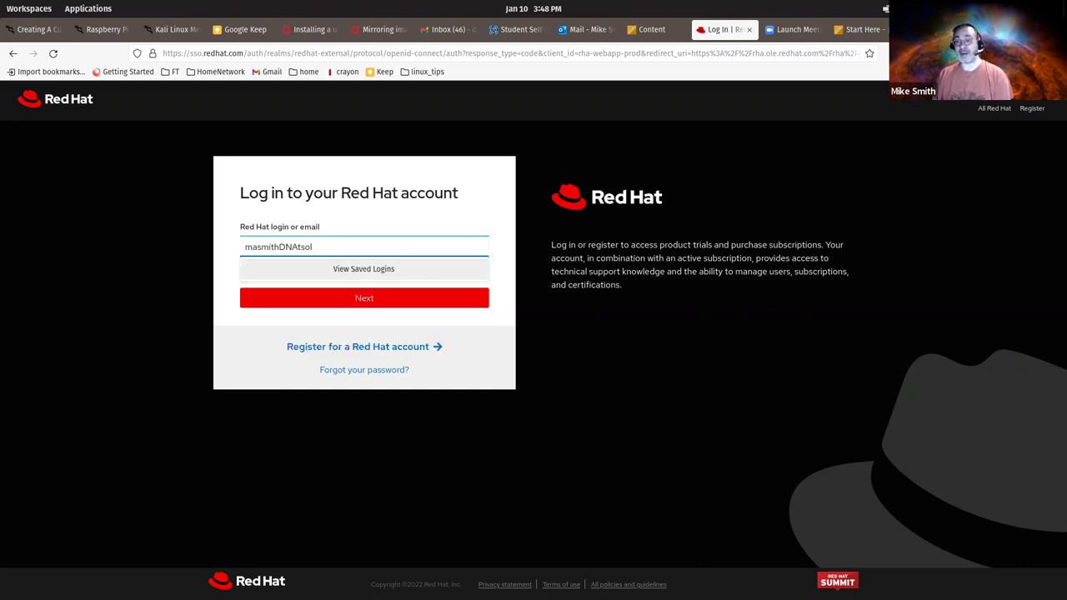
{"action": "left_click", "coordinate": [301, 305]}
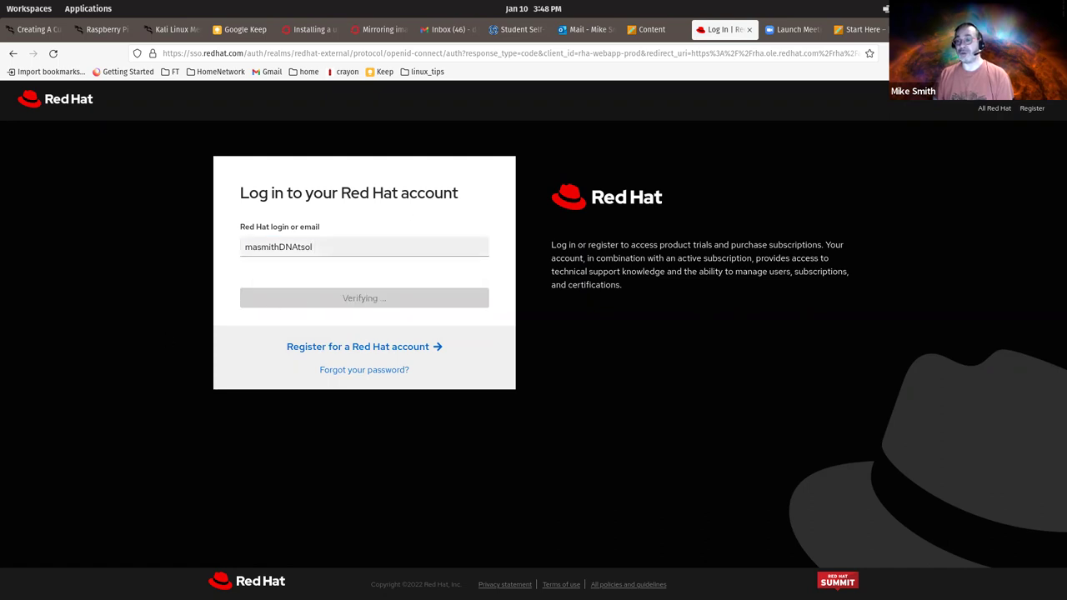
- Fill the password field with the saved account password from the autofill list
{"action": "left_click", "coordinate": [268, 293]}
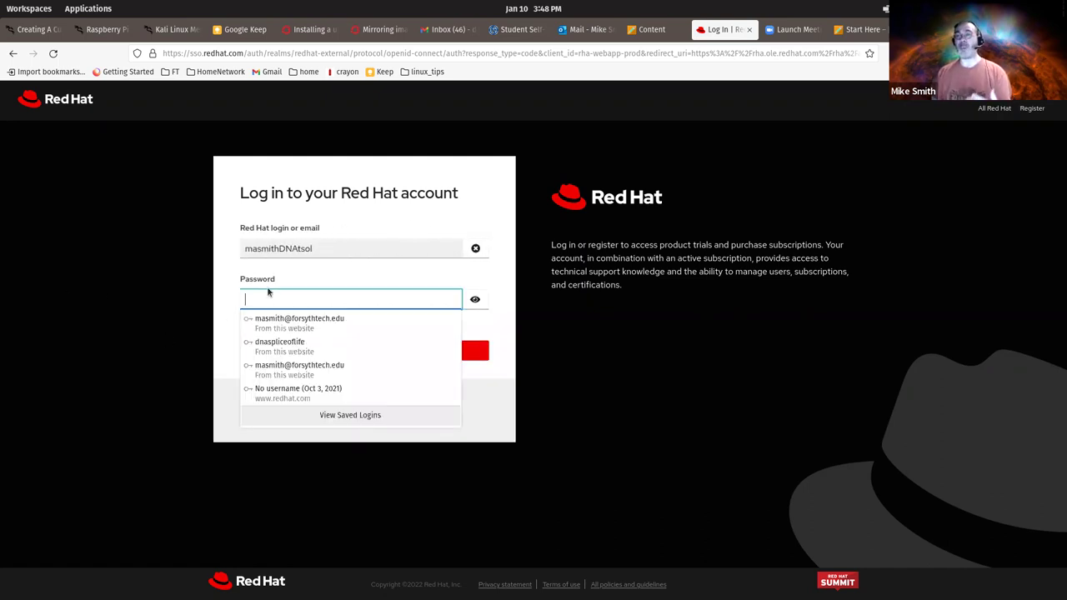
{"action": "key", "text": "Escape"}
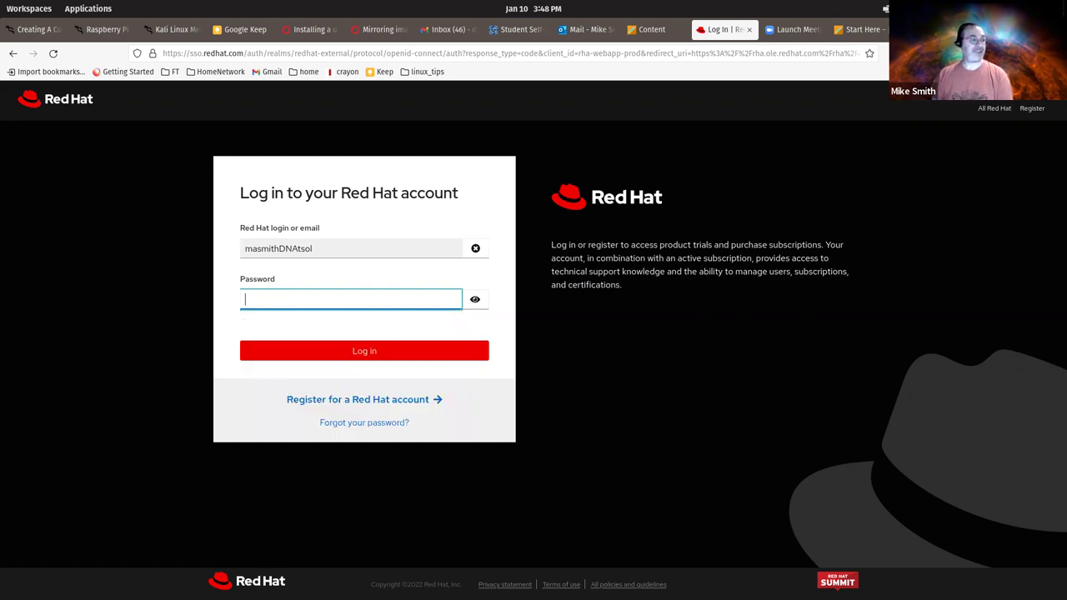
{"action": "key", "text": "Tab"}
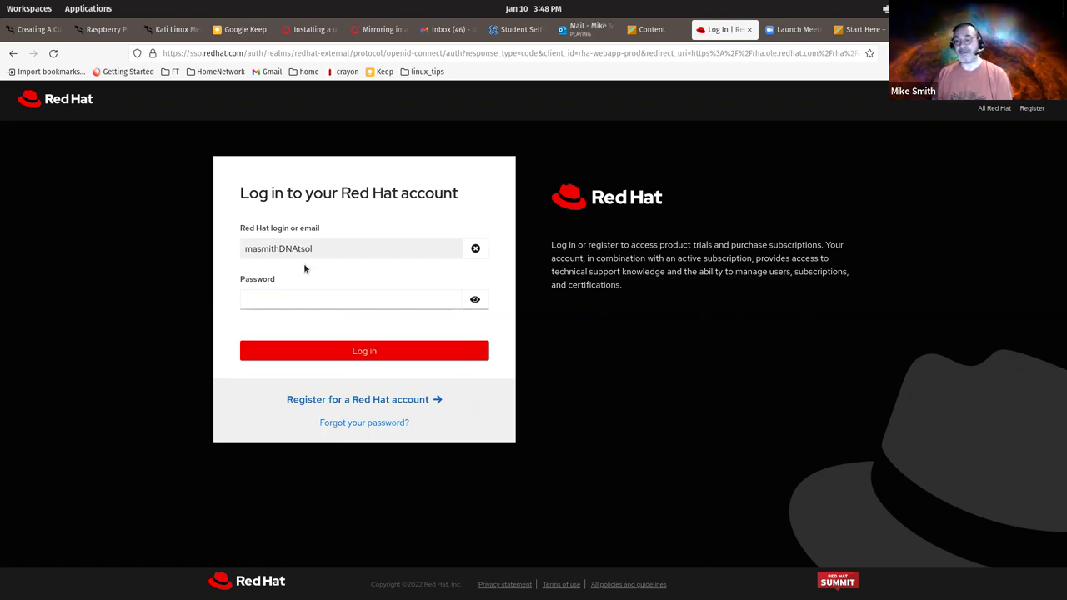
{"action": "left_click", "coordinate": [308, 300]}
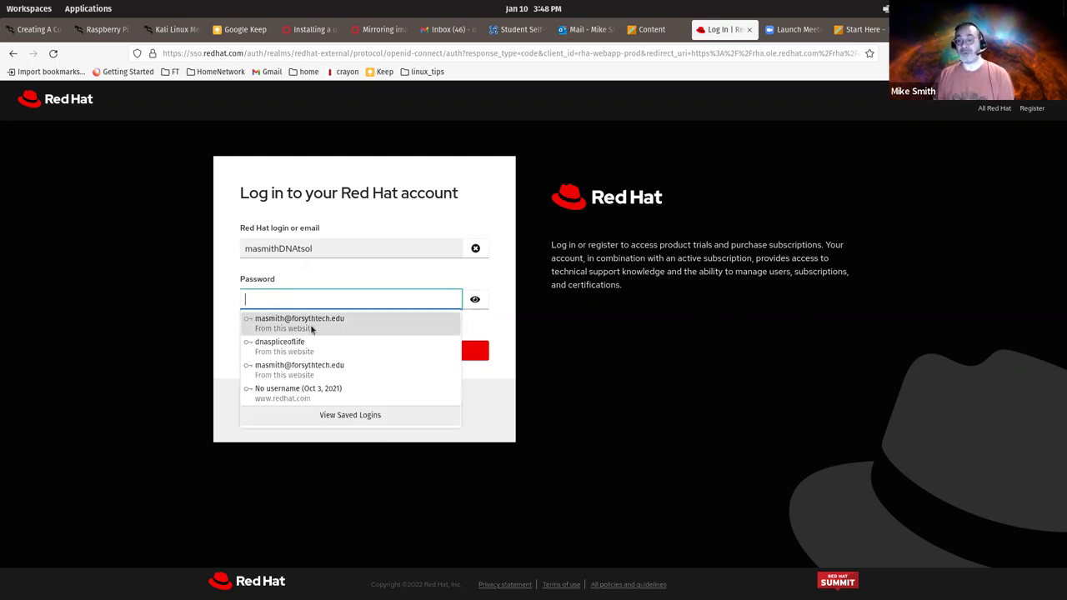
{"action": "left_click", "coordinate": [294, 297]}
{"action": "key", "text": "ctrl+v"}
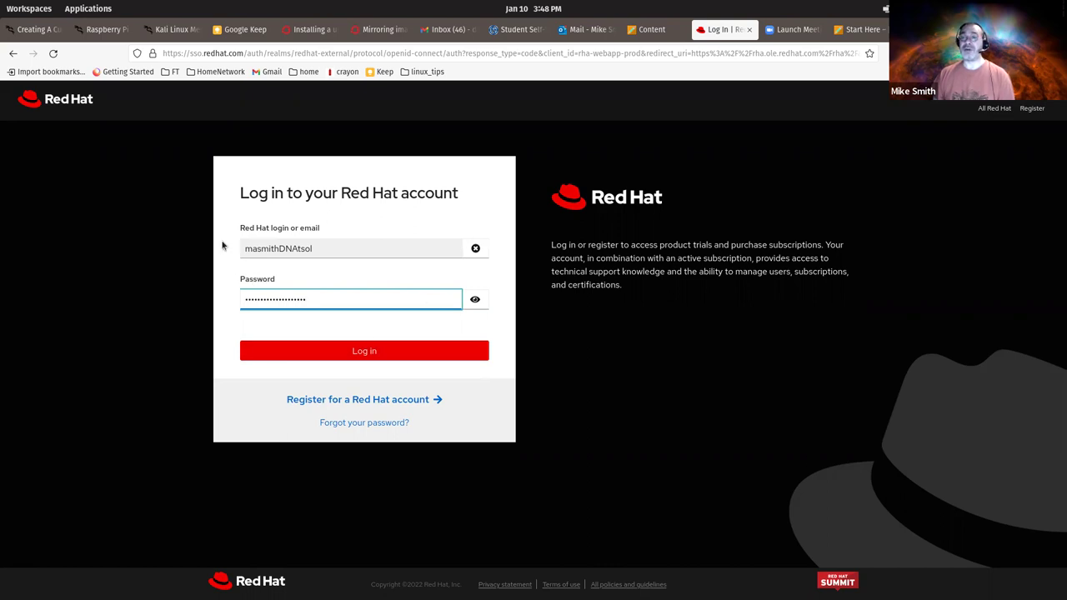
- Submit the sign-in, then highlight RH124's January 10 – March 2, 2022 dates in My Courses
{"action": "left_click", "coordinate": [329, 352]}
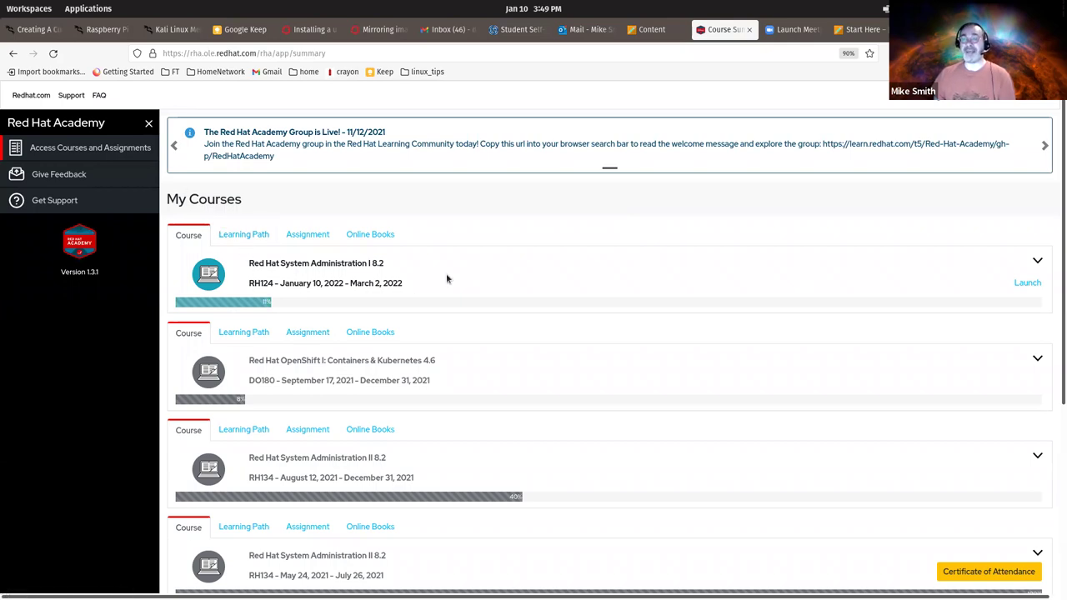
{"action": "scroll", "coordinate": [552, 291], "scroll_direction": "down", "scroll_amount": 3}
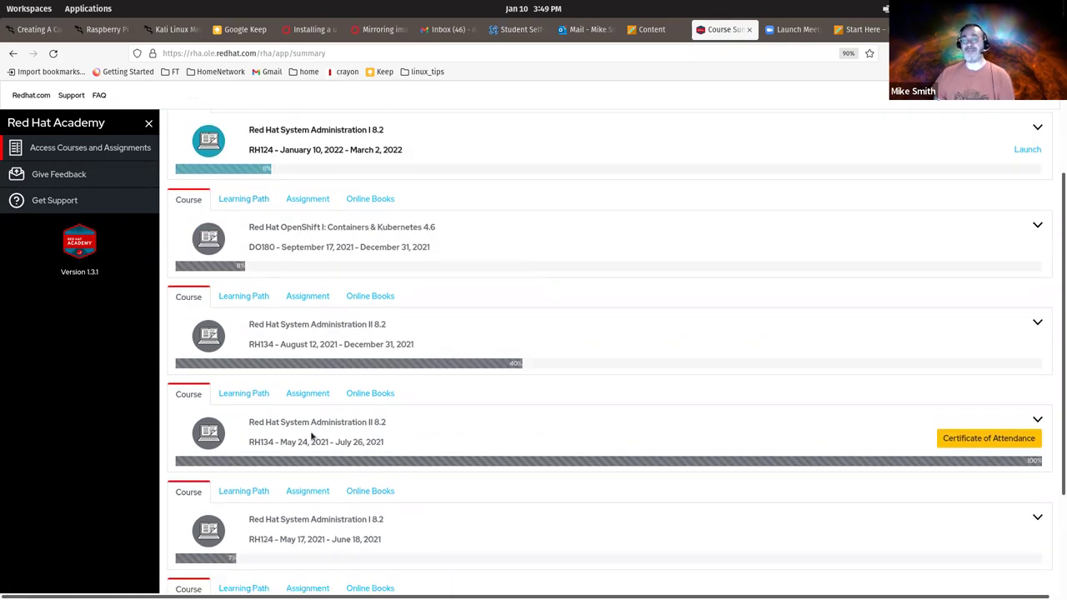
{"action": "scroll", "coordinate": [483, 424], "scroll_direction": "up", "scroll_amount": 3}
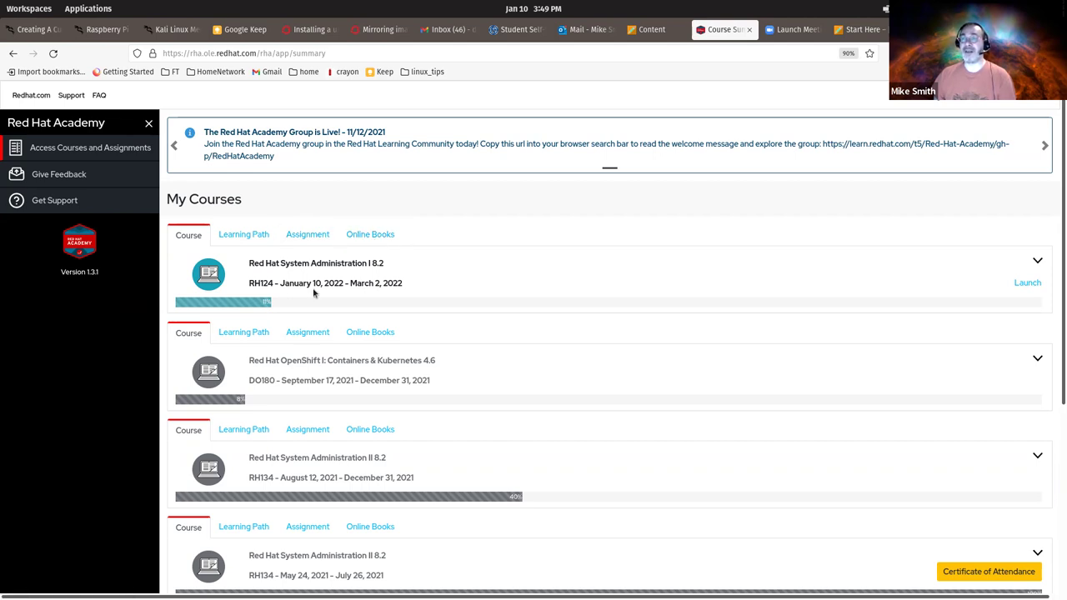
{"action": "left_click_drag", "start_coordinate": [278, 284], "coordinate": [410, 282]}
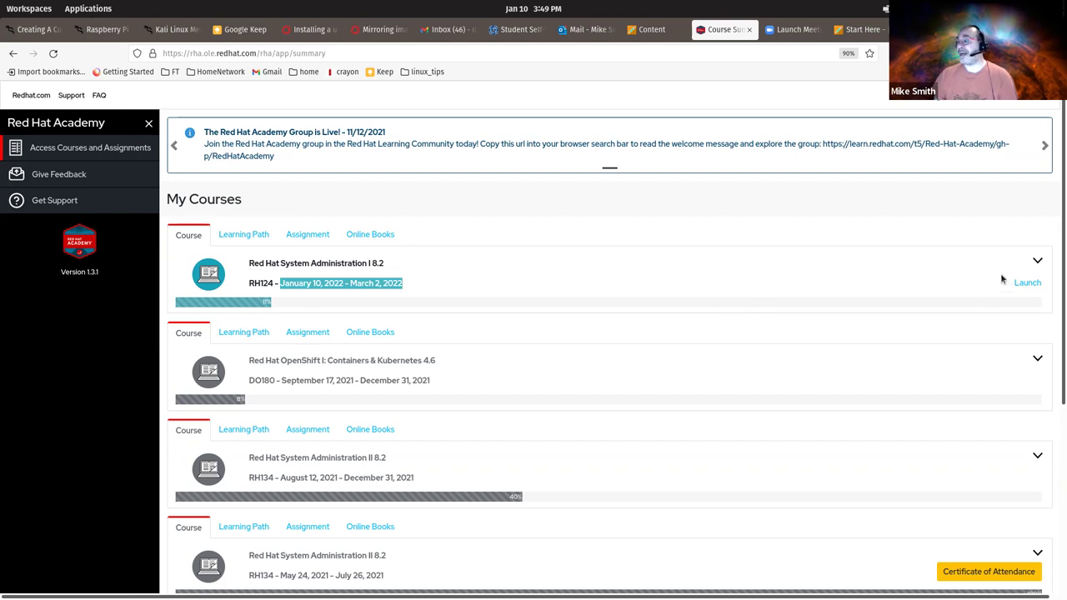
- Launch the RH124 Red Hat System Administration I 8.2 course
{"action": "left_click", "coordinate": [1027, 284]}
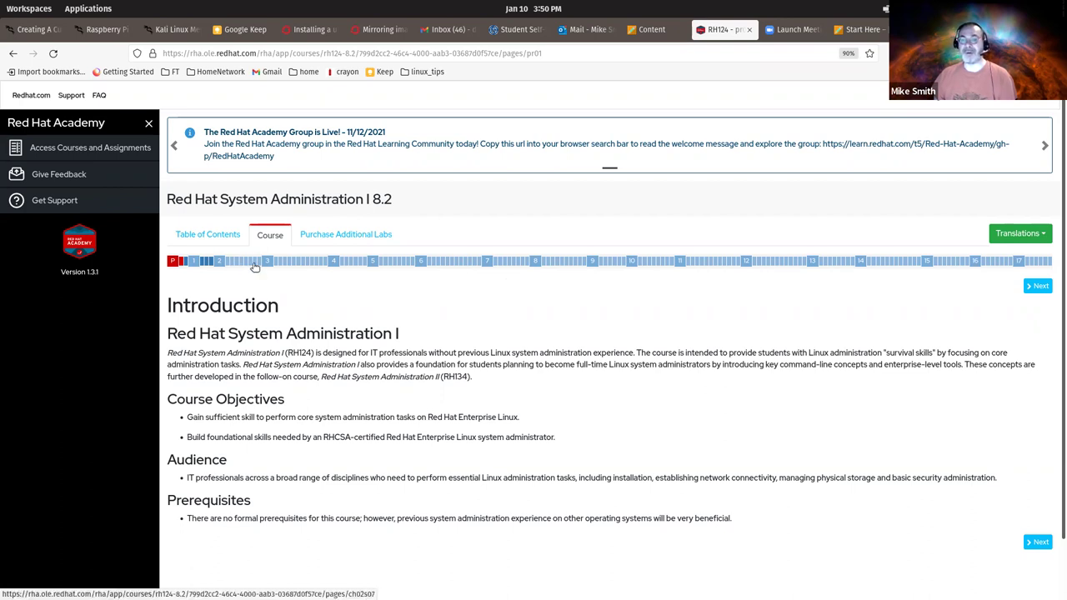
- Open the Section 1.2 quiz from the course progress bar
{"action": "left_click", "coordinate": [207, 263]}
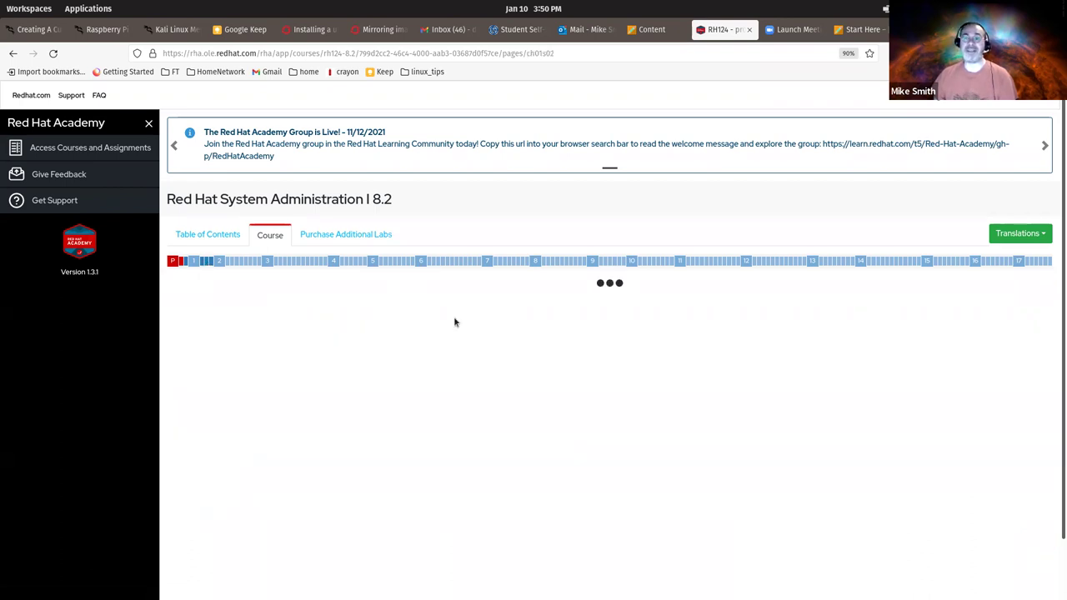
{"action": "scroll", "coordinate": [546, 341], "scroll_direction": "down", "scroll_amount": 2}
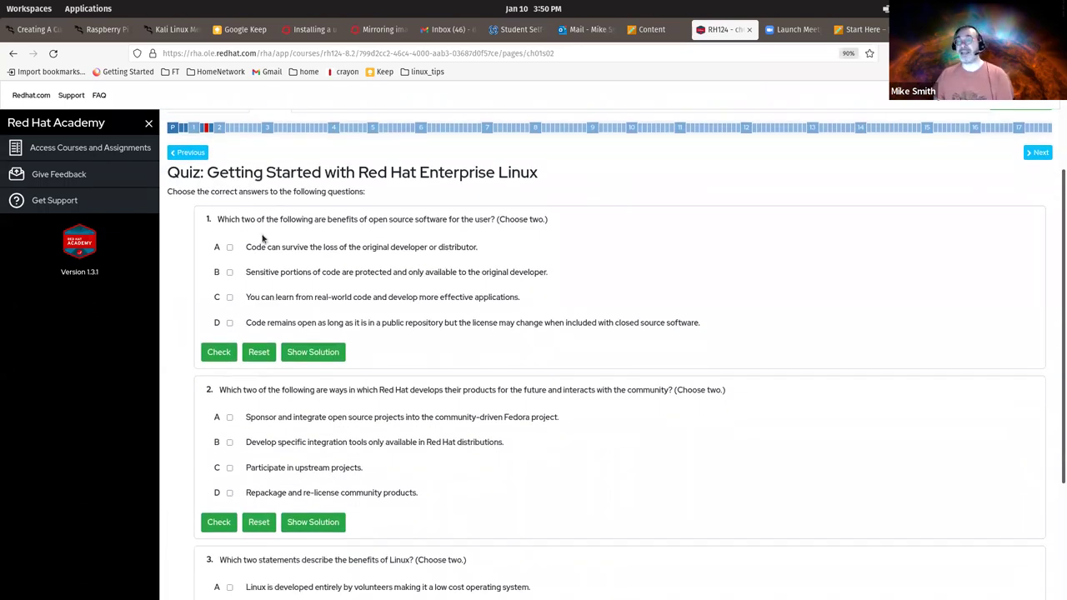
{"action": "scroll", "coordinate": [660, 276], "scroll_direction": "down", "scroll_amount": 1}
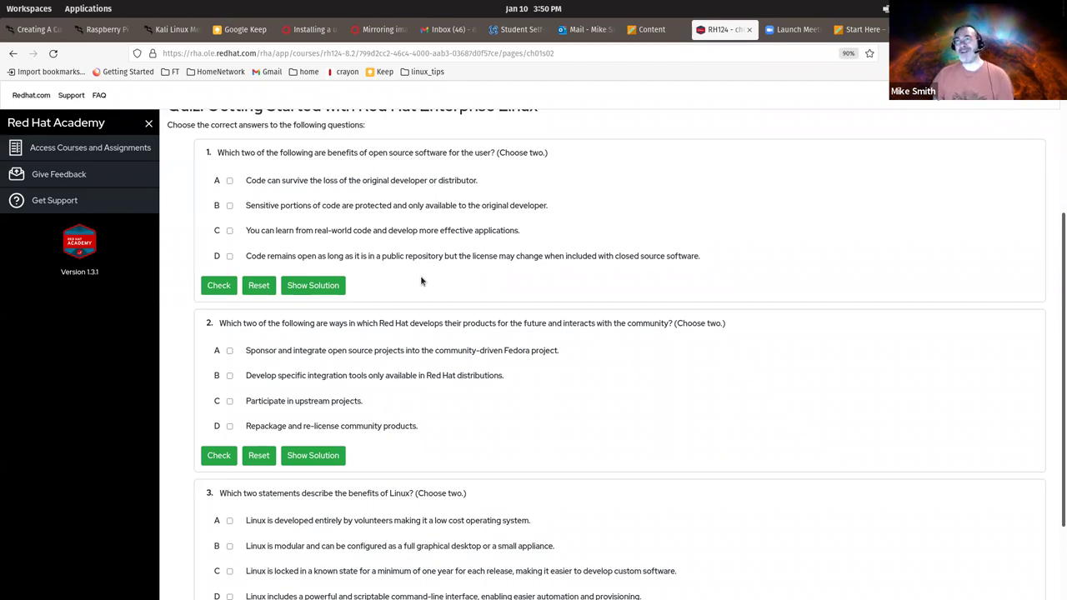
- Choose answer B for questions 1 and 2 and check both; each is marked wrong
{"action": "left_click", "coordinate": [229, 206]}
{"action": "left_click", "coordinate": [229, 375]}
{"action": "scroll", "coordinate": [374, 340], "scroll_direction": "down", "scroll_amount": 3}
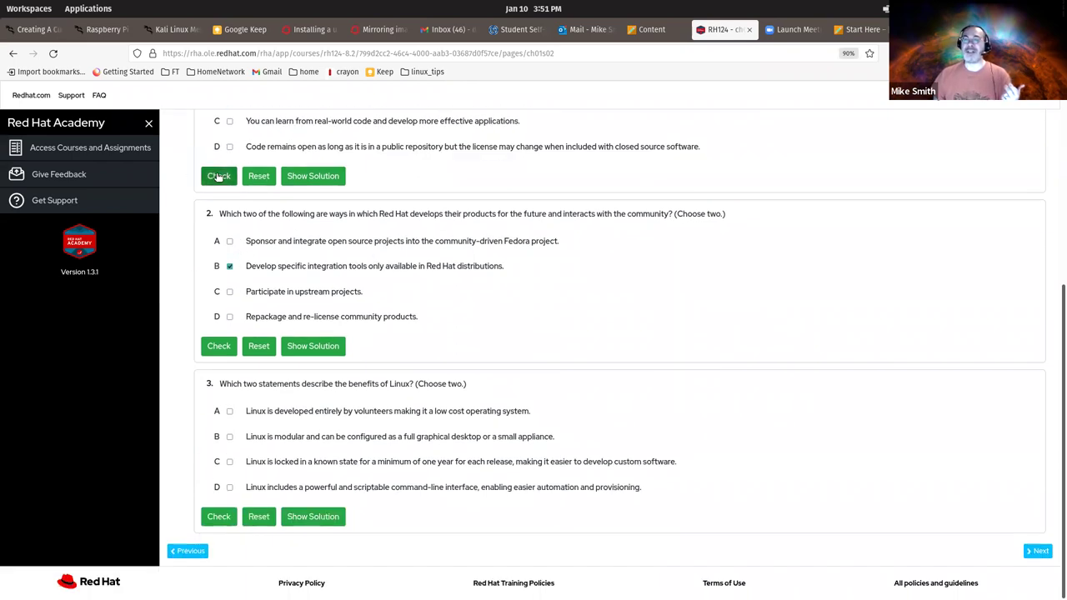
{"action": "left_click", "coordinate": [218, 176]}
{"action": "left_click", "coordinate": [218, 348]}
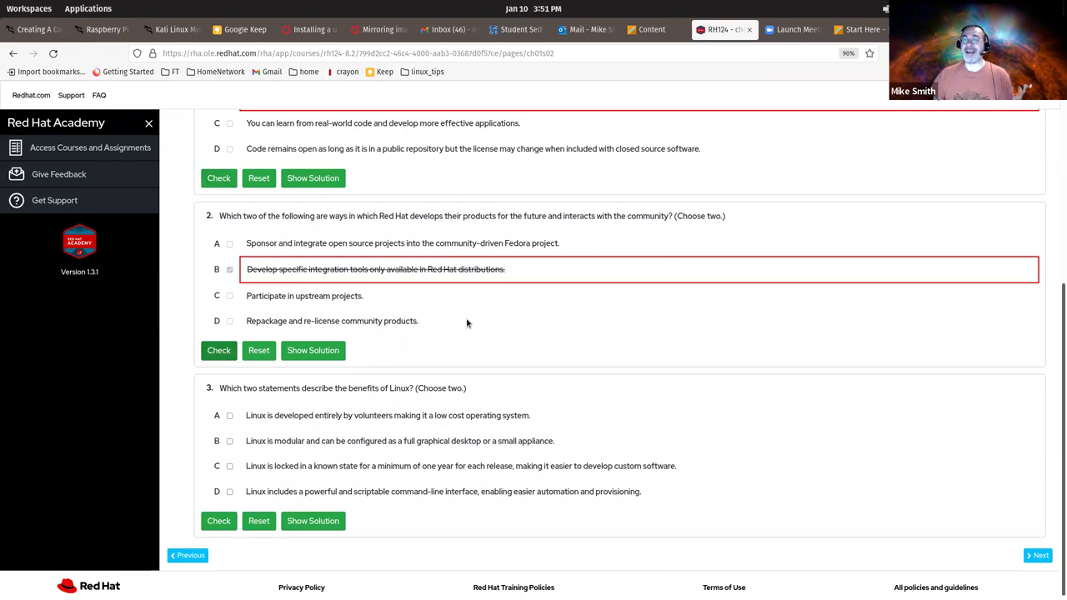
{"action": "scroll", "coordinate": [500, 327], "scroll_direction": "up", "scroll_amount": 8}
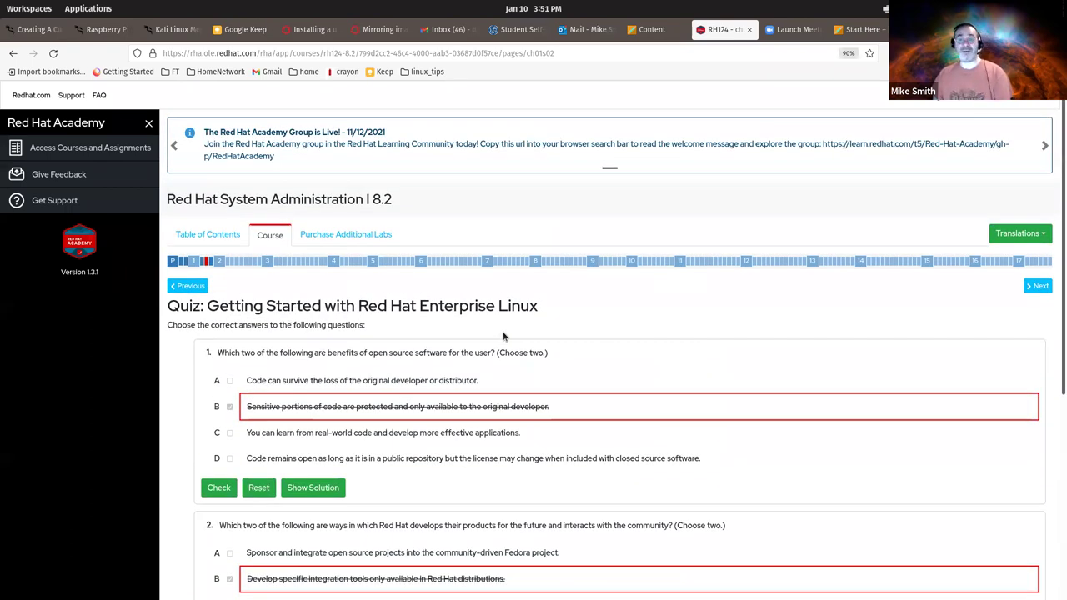
- Browse the Chapter 1 overview page, then reopen the Section 1.2 quiz with answers cleared
{"action": "left_click", "coordinate": [202, 263]}
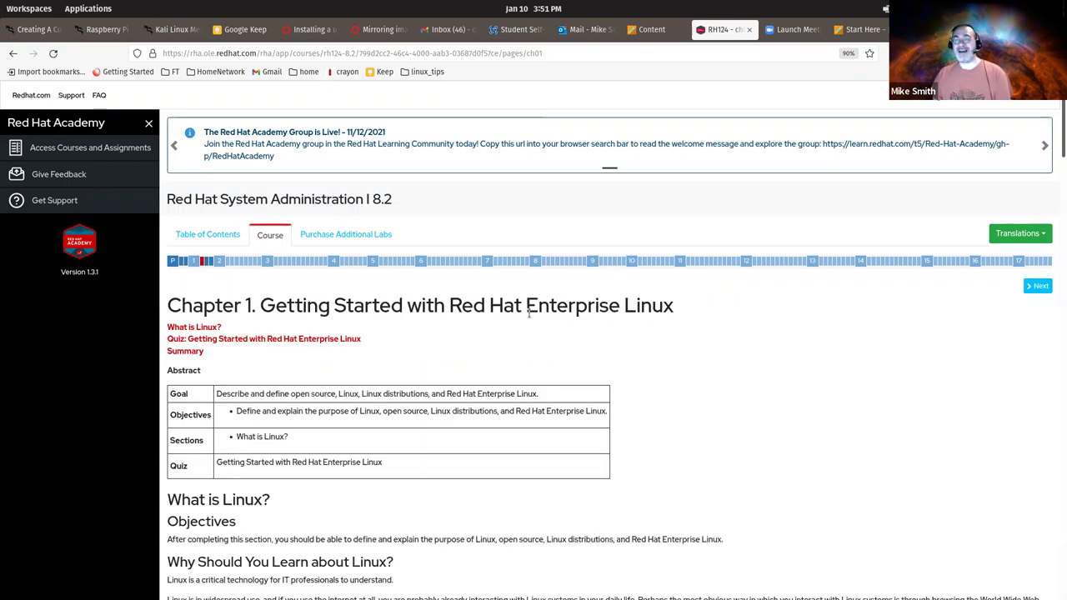
{"action": "scroll", "coordinate": [544, 323], "scroll_direction": "down", "scroll_amount": 5}
{"action": "scroll", "coordinate": [544, 323], "scroll_direction": "down", "scroll_amount": 3}
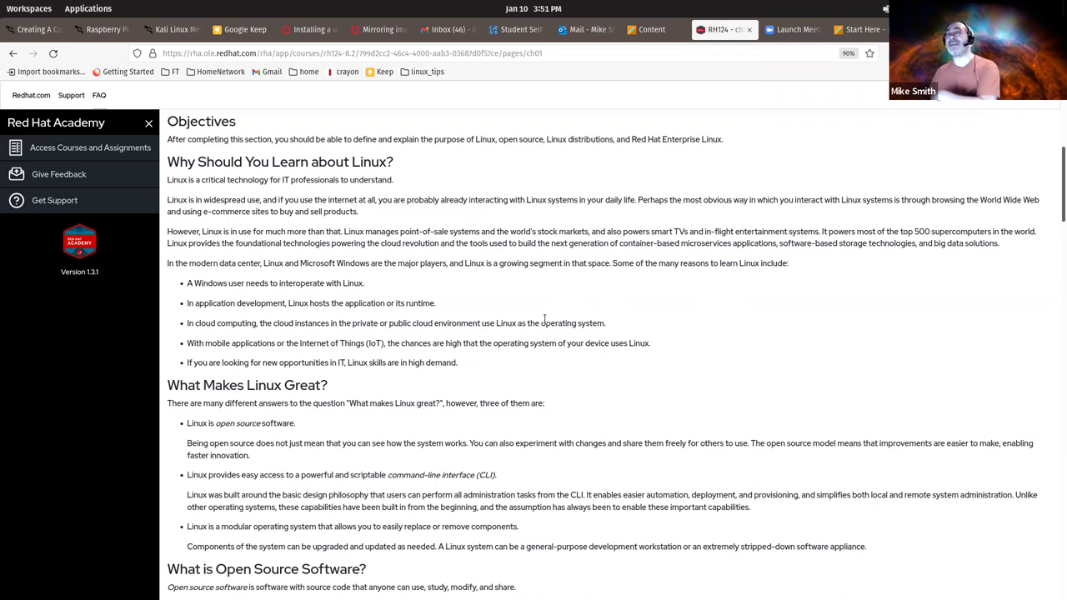
{"action": "scroll", "coordinate": [544, 322], "scroll_direction": "up", "scroll_amount": 5}
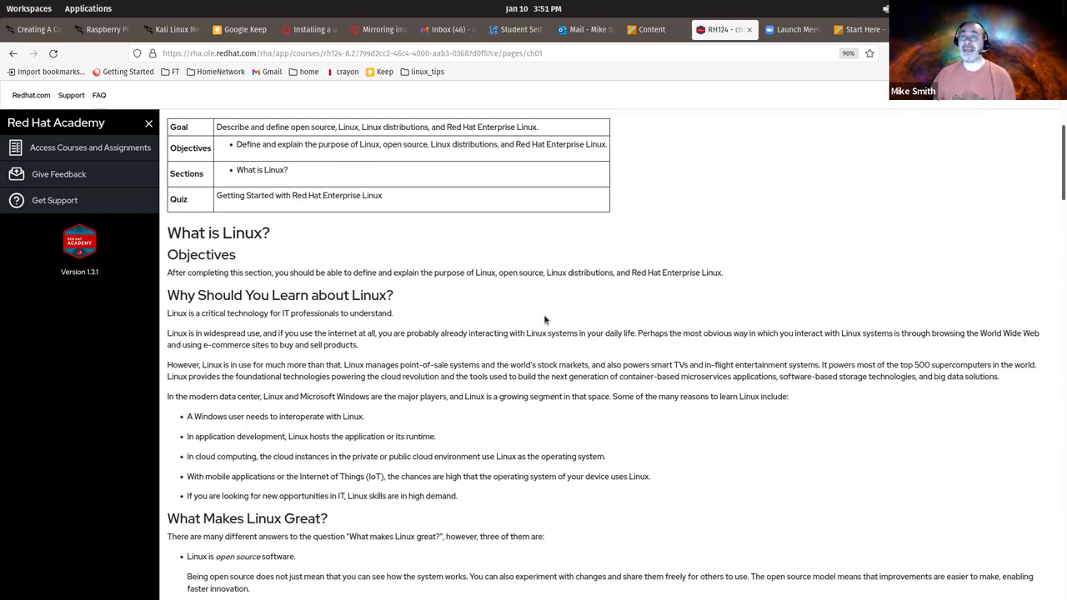
{"action": "scroll", "coordinate": [544, 320], "scroll_direction": "up", "scroll_amount": 2}
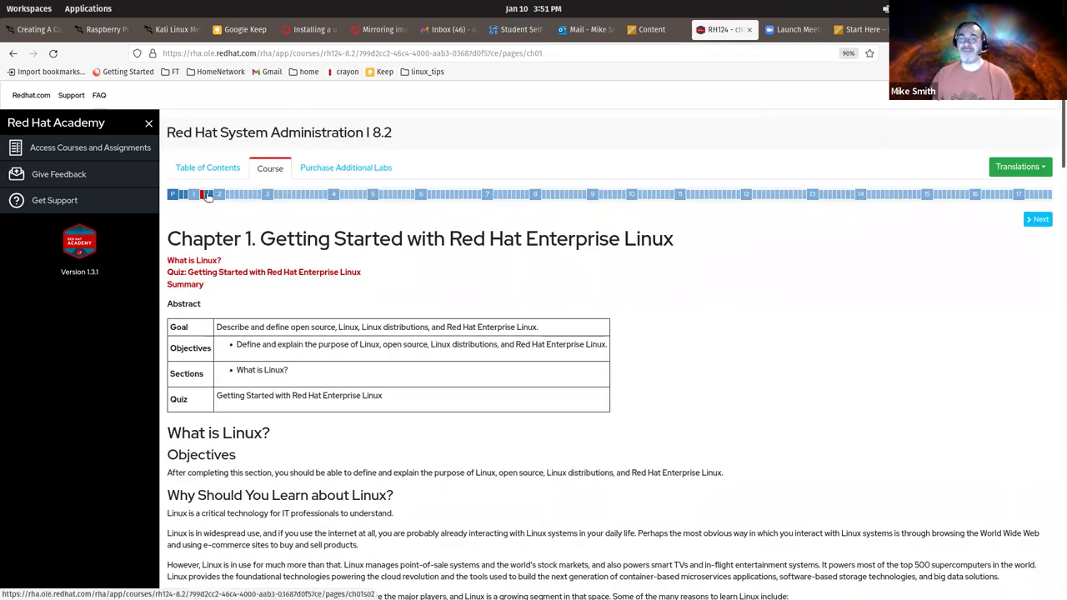
{"action": "left_click", "coordinate": [208, 195]}
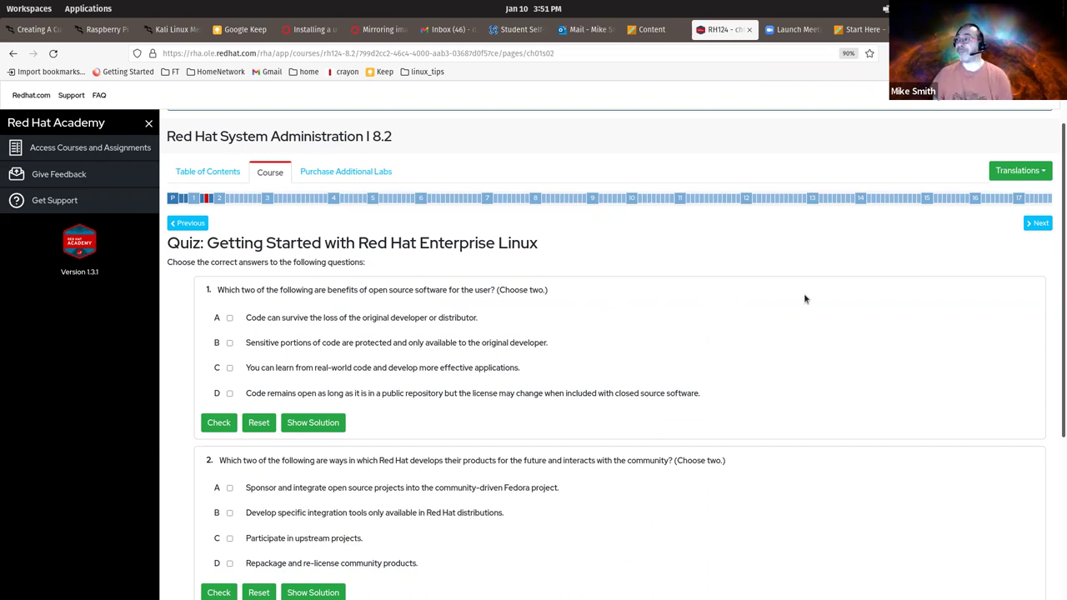
- Zoom the Chapter 1 quiz page out with Ctrl+minus, then back to 100% size
{"action": "scroll", "coordinate": [777, 351], "scroll_direction": "down", "scroll_amount": 2}
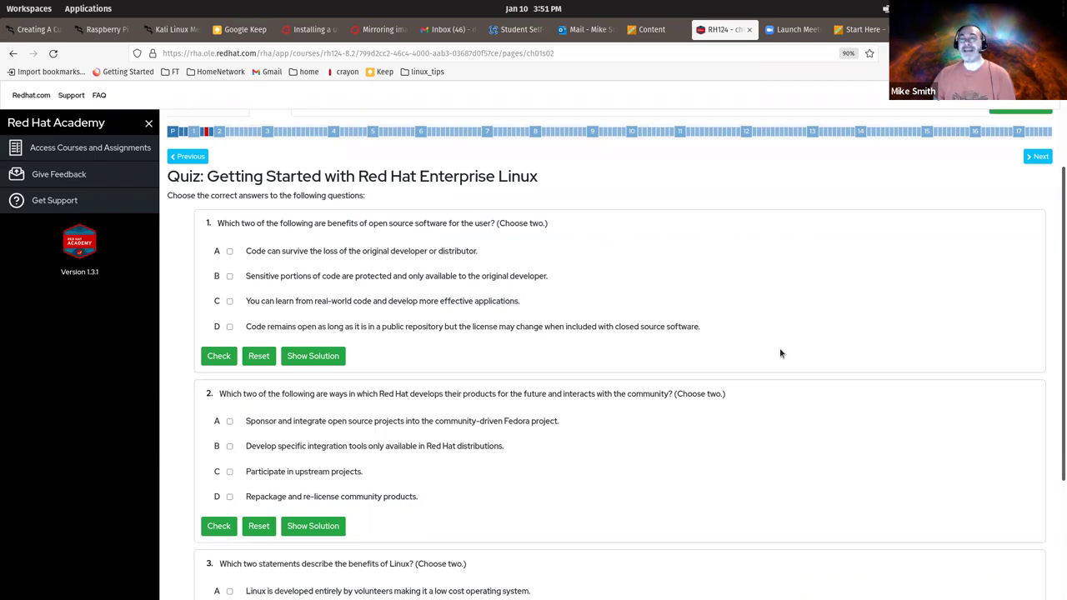
{"action": "scroll", "coordinate": [614, 335], "scroll_direction": "down", "scroll_amount": 2}
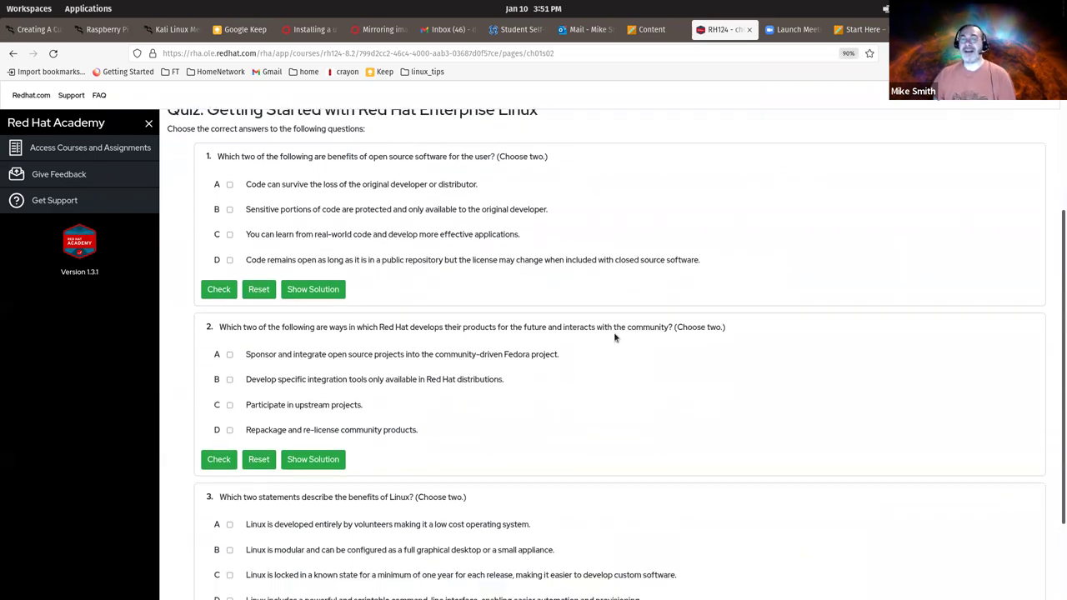
{"action": "scroll", "coordinate": [614, 331], "scroll_direction": "down", "scroll_amount": 2}
{"action": "scroll", "coordinate": [613, 331], "scroll_direction": "up", "scroll_amount": 2}
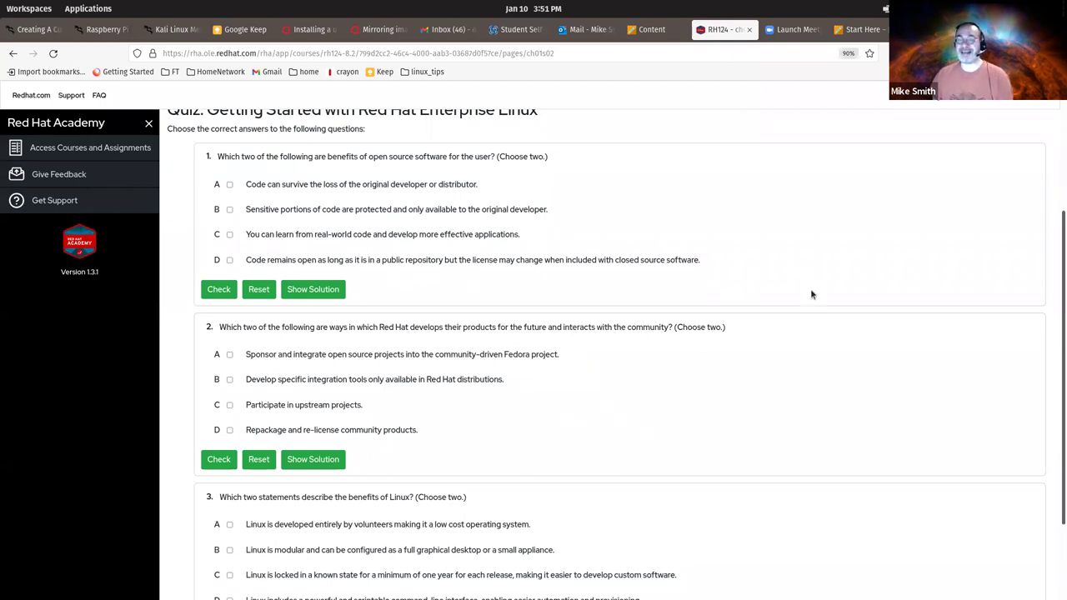
{"action": "key", "text": "ctrl+minus"}
{"action": "key", "text": "ctrl+minus"}
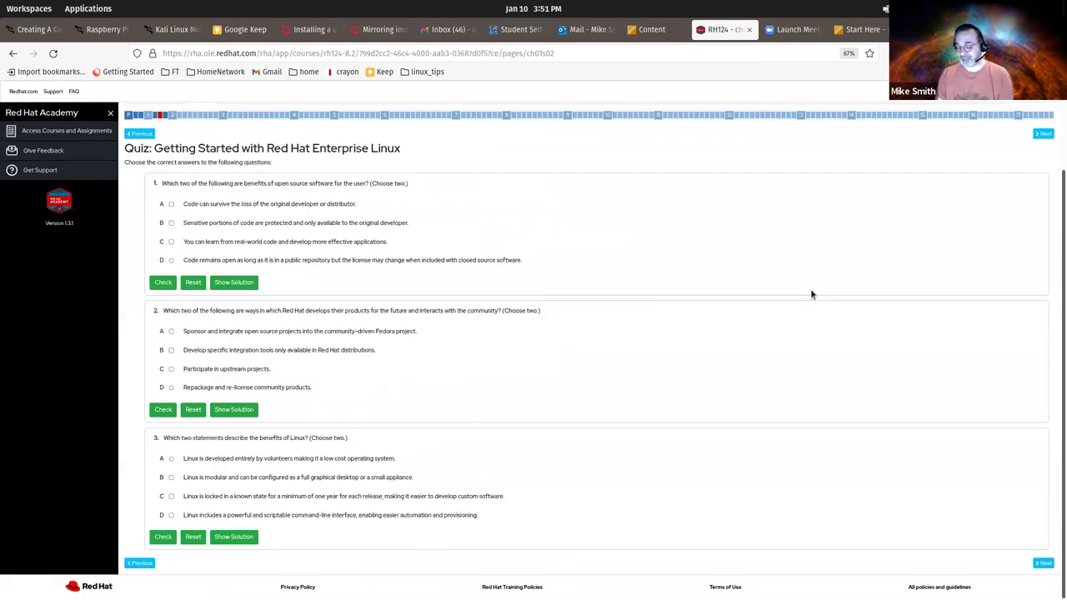
{"action": "key", "text": "ctrl+plus"}
{"action": "key", "text": "ctrl+plus"}
{"action": "key", "text": "ctrl+plus"}
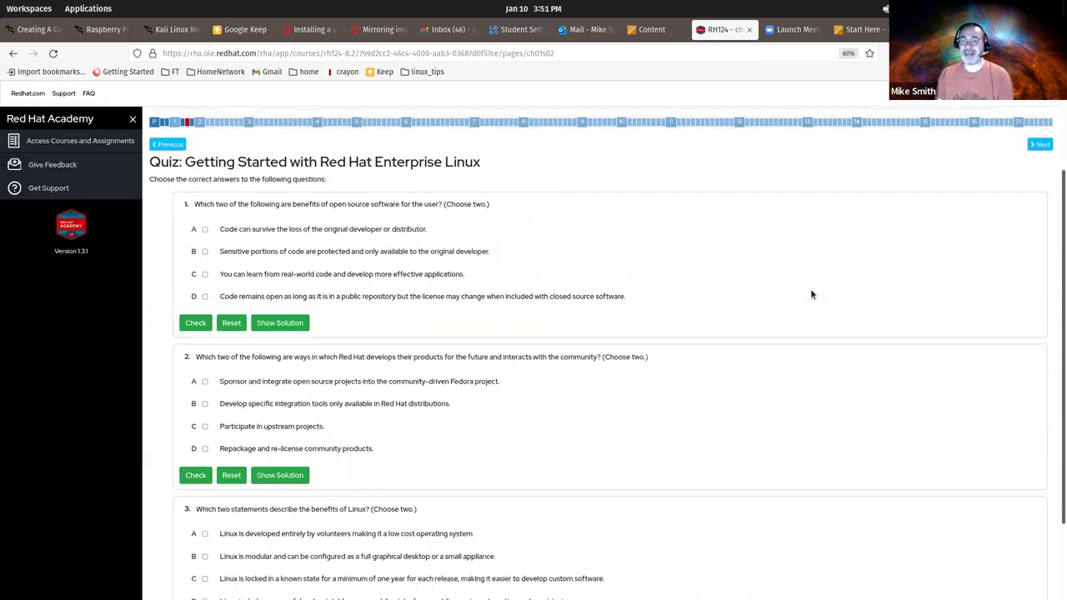